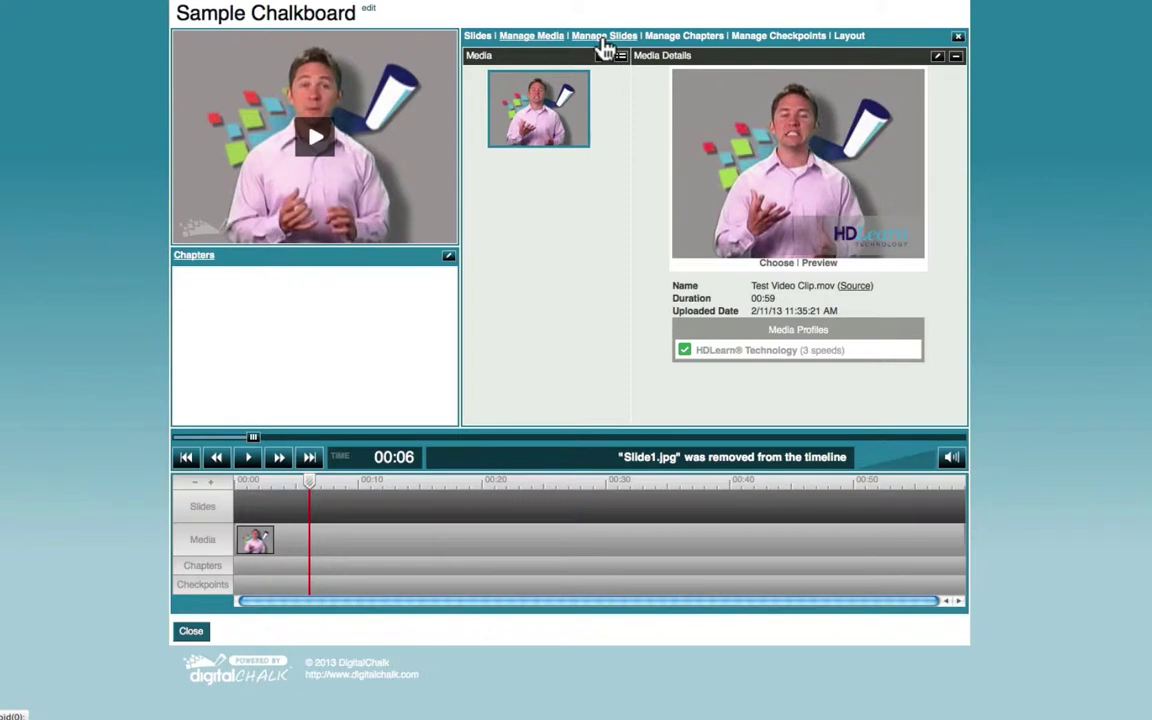
# Open slide management and review the available ways to create slides, including the PowerPoint conversion option.
pyautogui.click(606, 40)
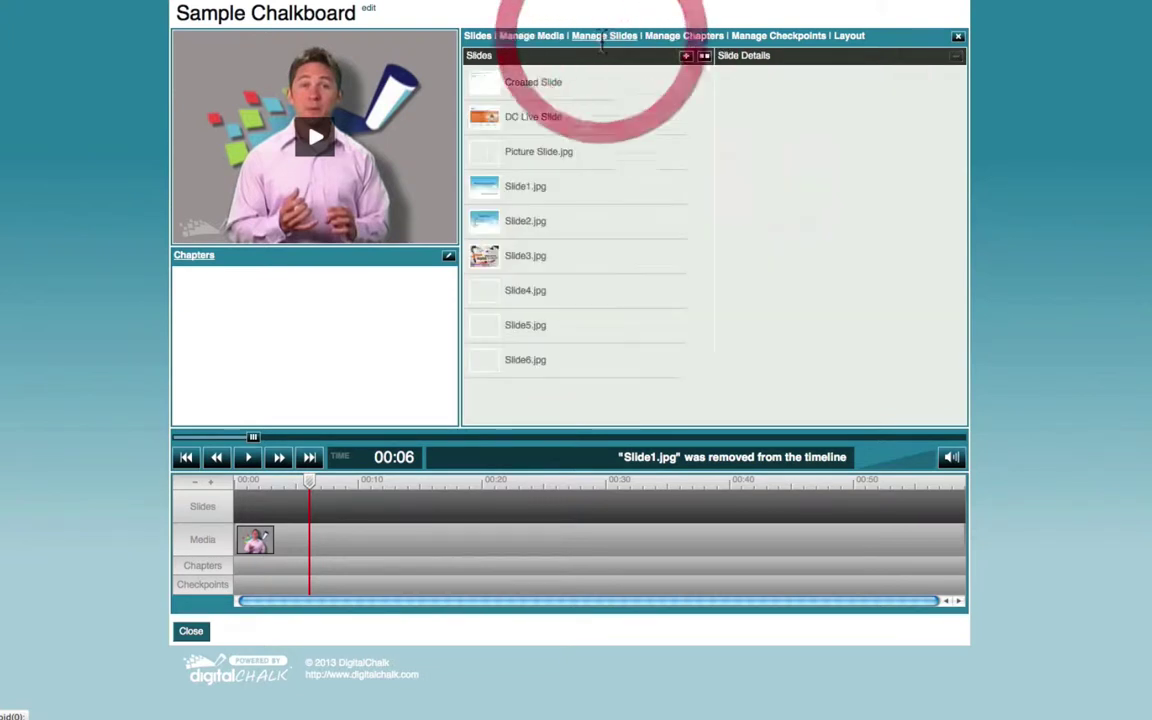
pyautogui.click(686, 57)
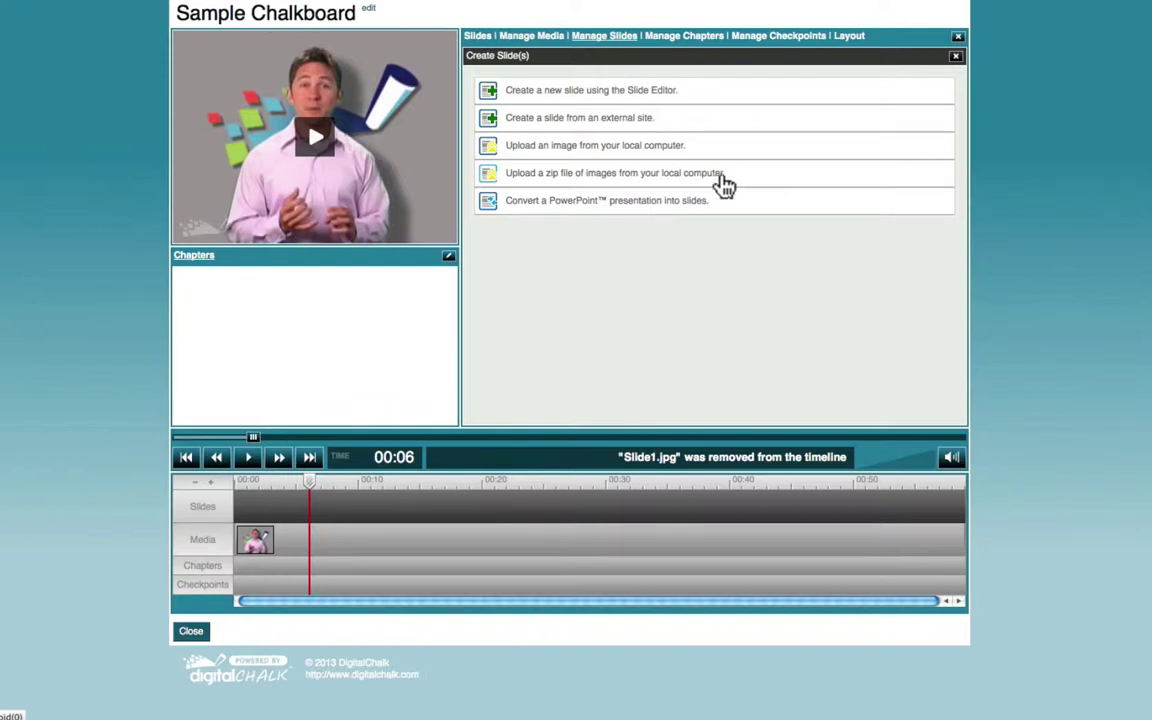
pyautogui.click(535, 210)
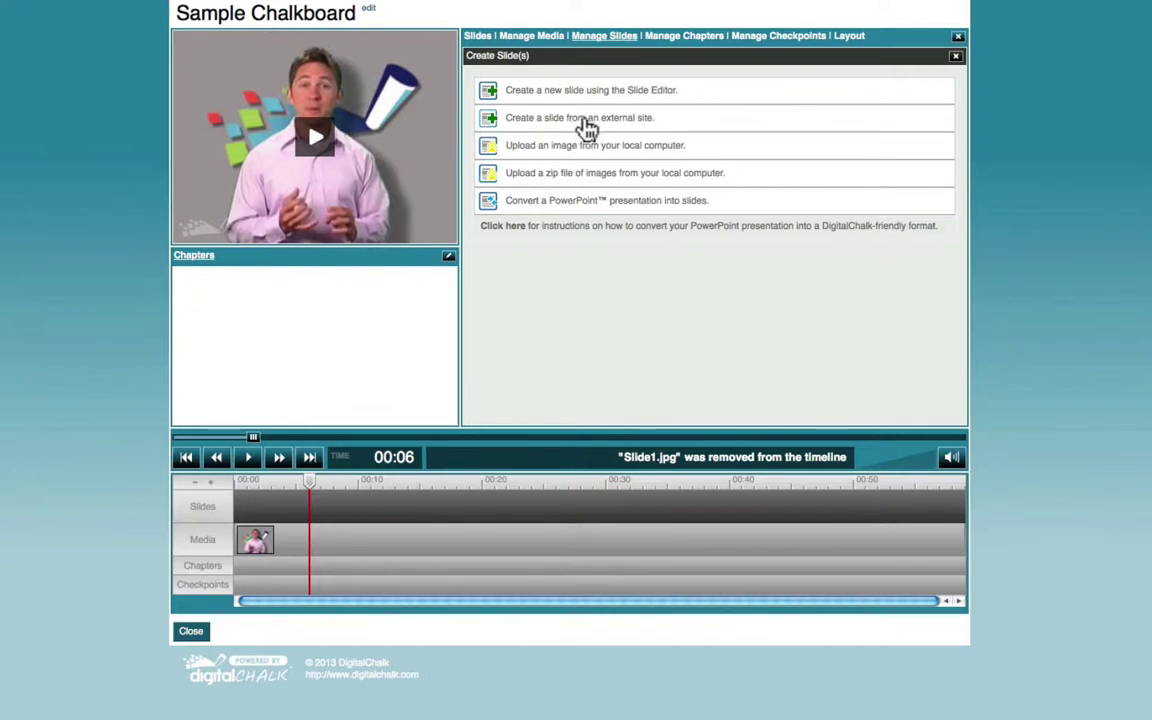
pyautogui.click(955, 57)
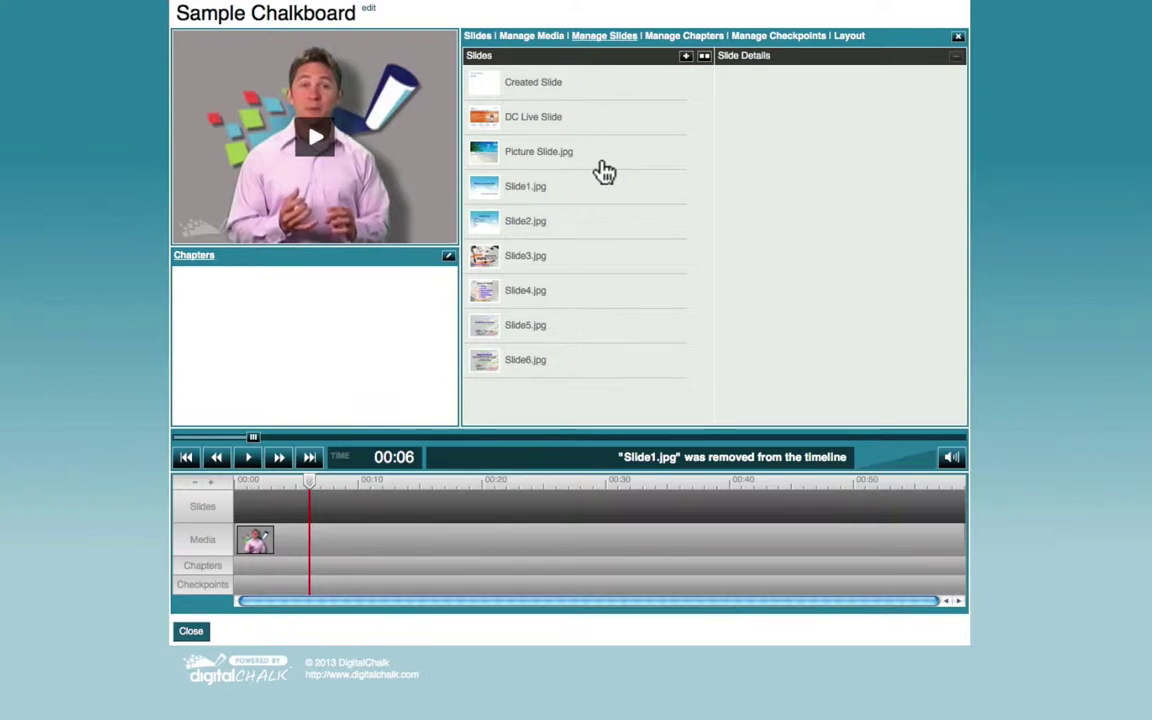
# Add Slide1.jpg to the timeline with a begin time of 00:00.
pyautogui.click(545, 197)
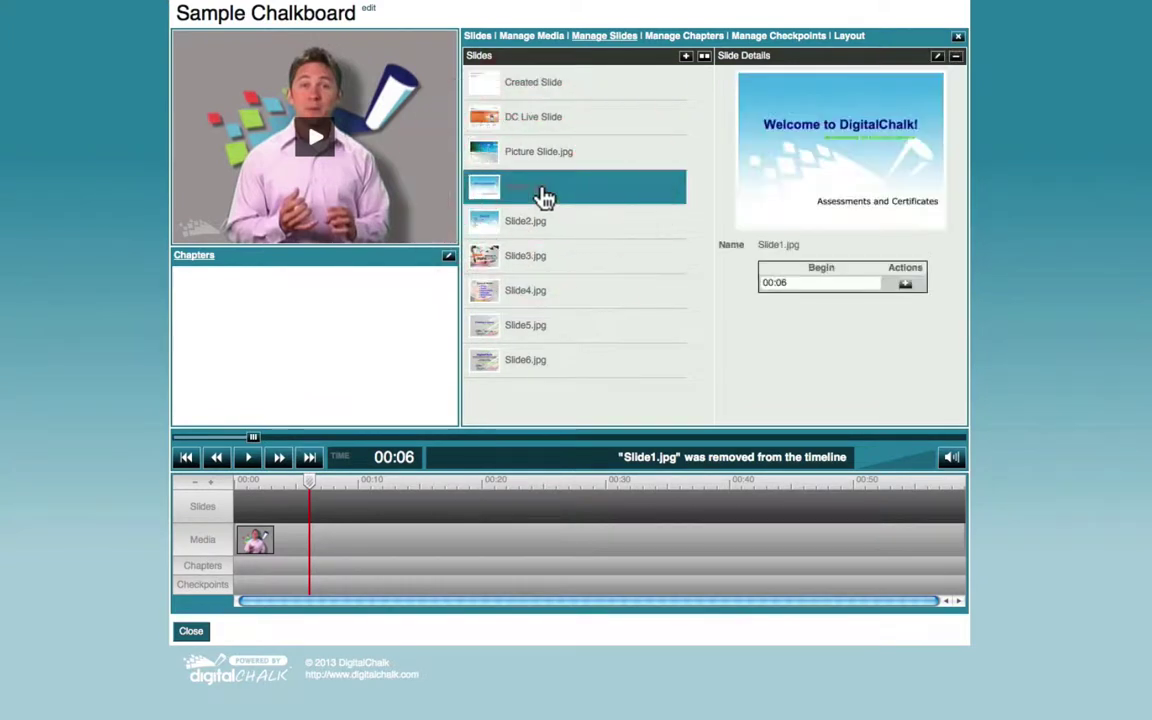
pyautogui.click(816, 283)
pyautogui.write('00:00')
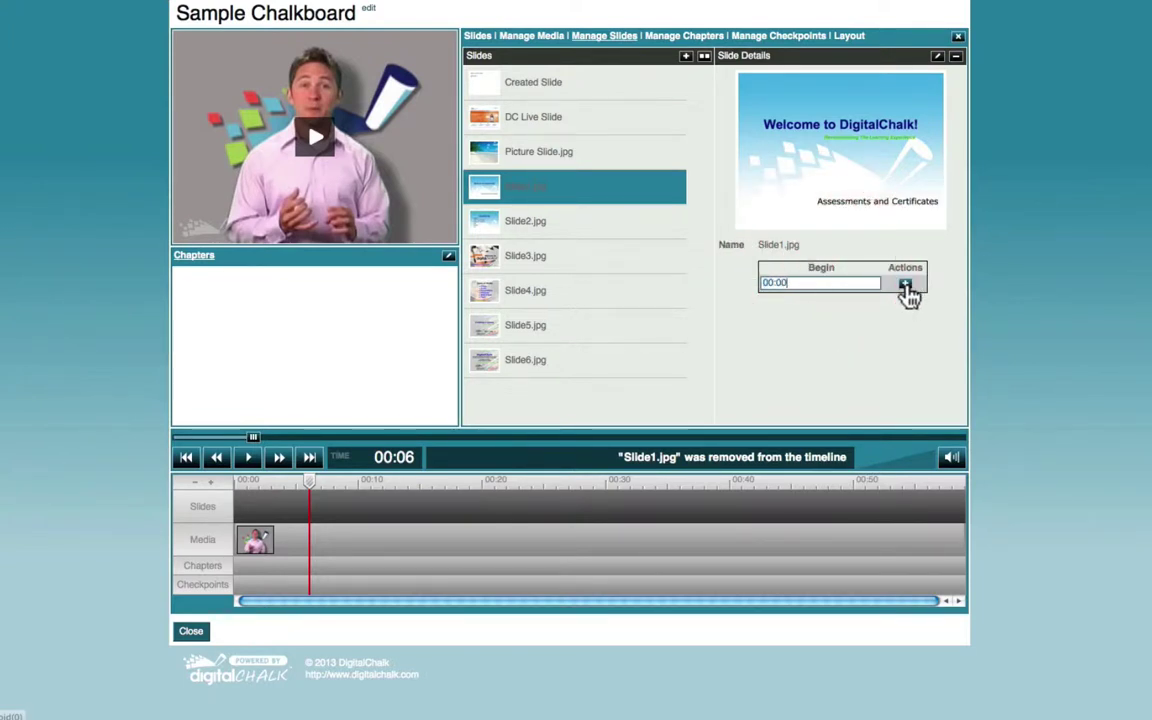
pyautogui.click(905, 284)
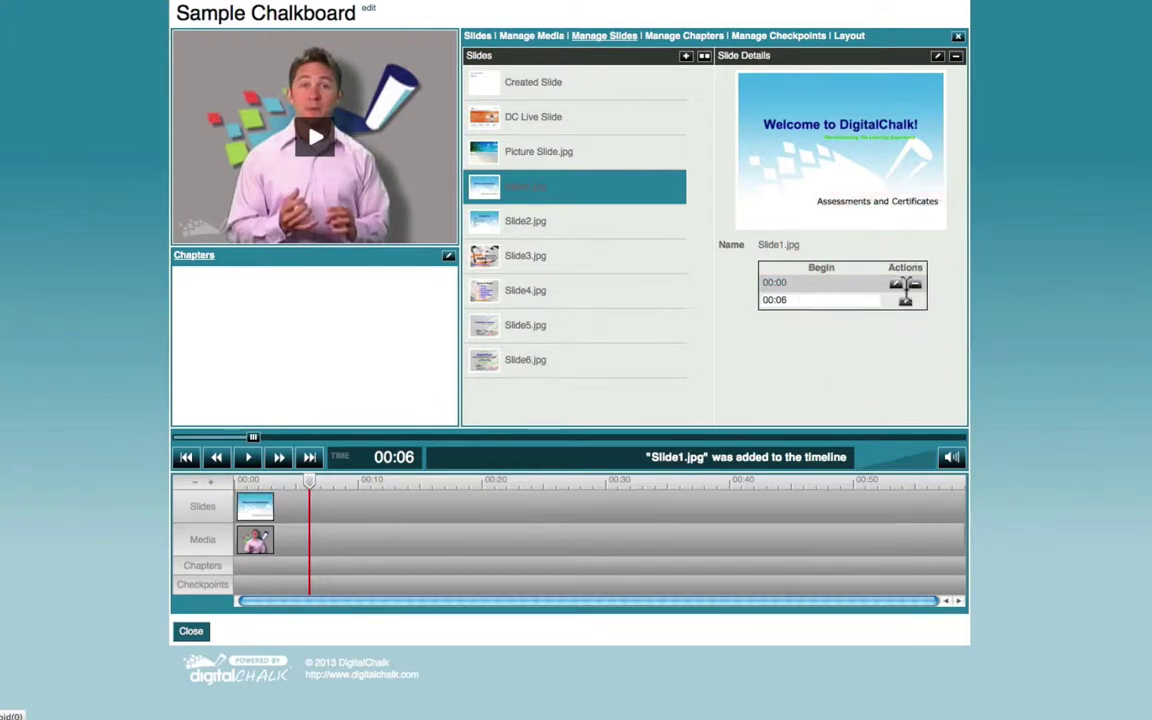
# Add Slide2.jpg to the timeline with a begin time of 00:10.
pyautogui.click(537, 229)
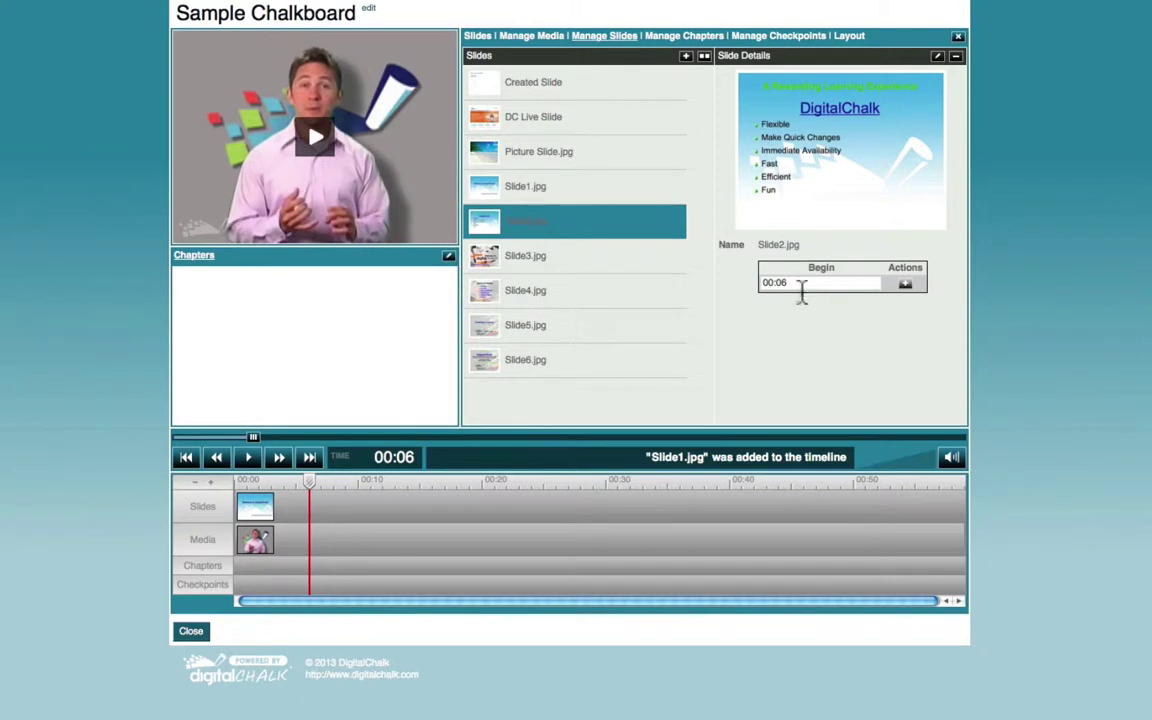
pyautogui.press('BackSpace')
pyautogui.press('BackSpace')
pyautogui.write('10')
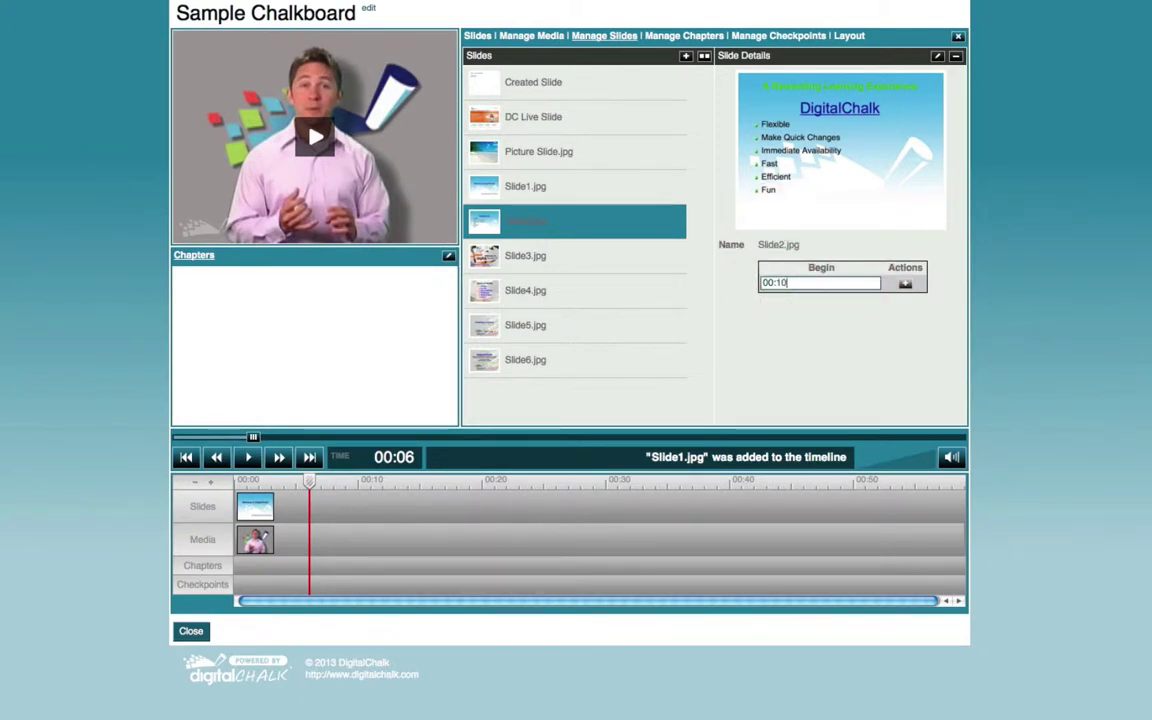
pyautogui.click(905, 285)
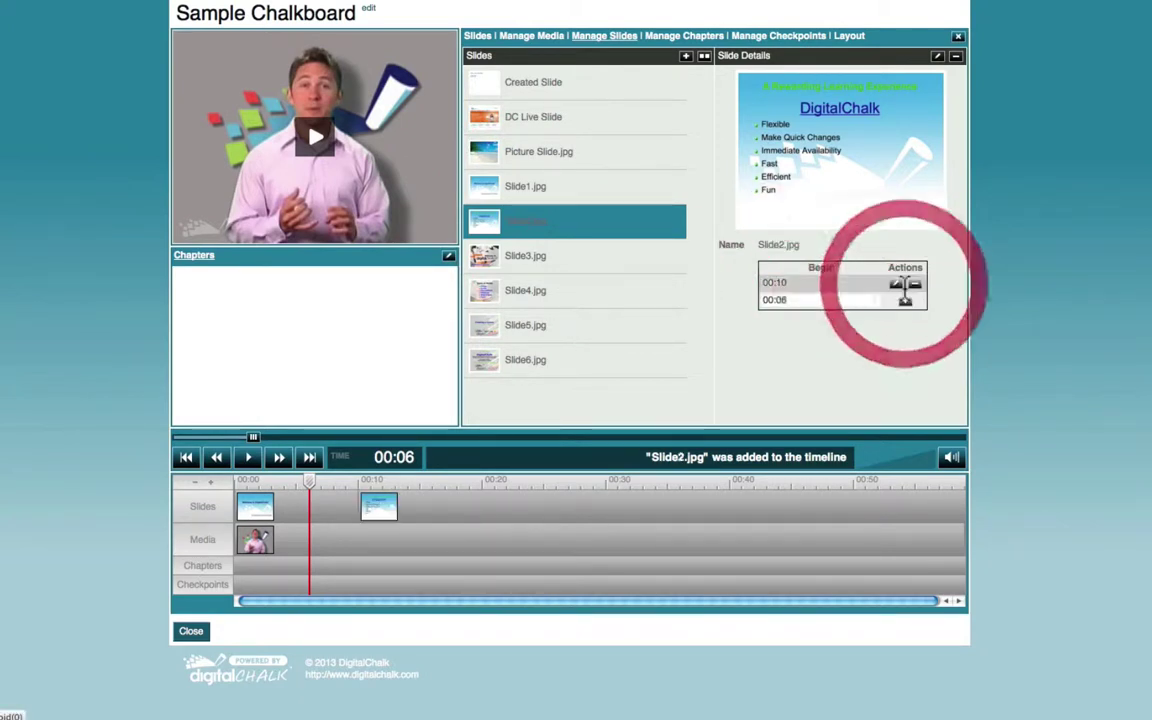
# Add Slide3.jpg to the timeline with a begin time of 00:20.
pyautogui.click(540, 262)
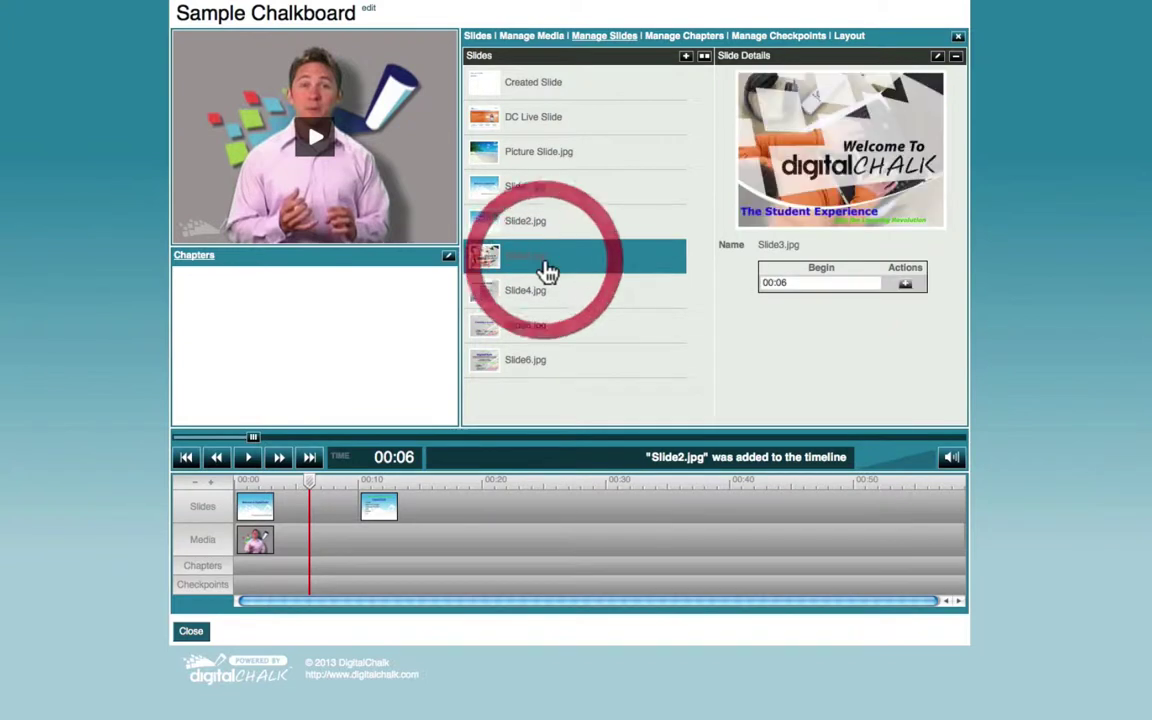
pyautogui.click(789, 281)
pyautogui.press('BackSpace')
pyautogui.press('BackSpace')
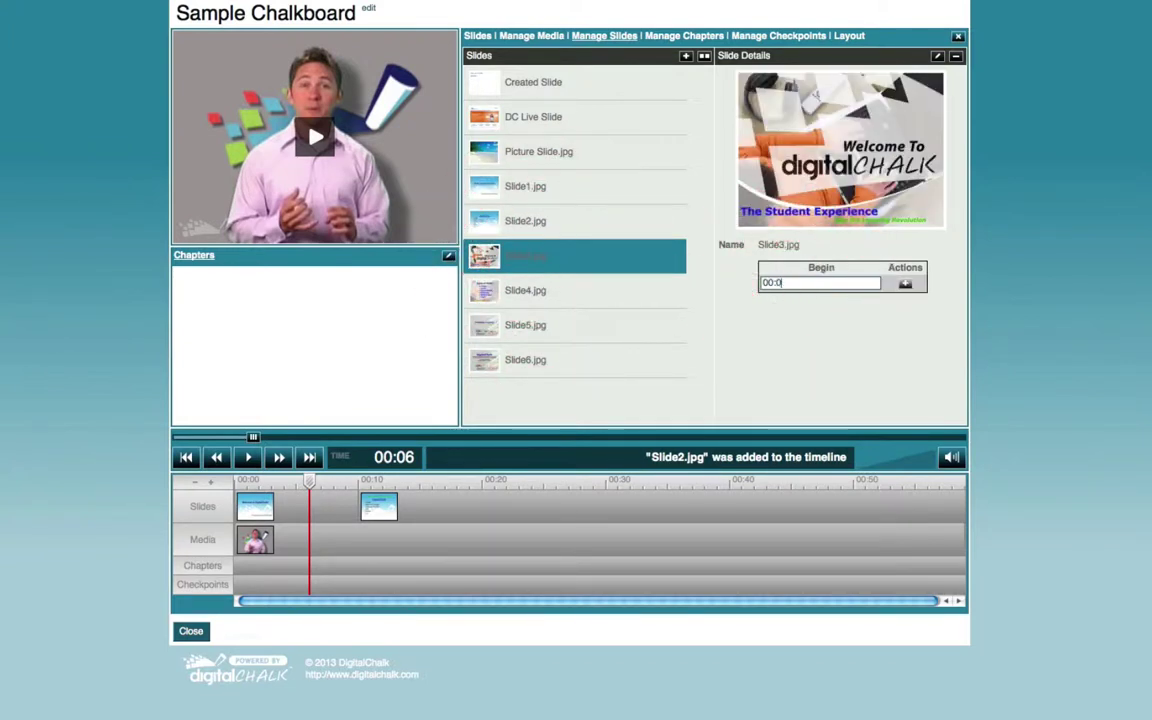
pyautogui.write('20')
pyautogui.click(904, 285)
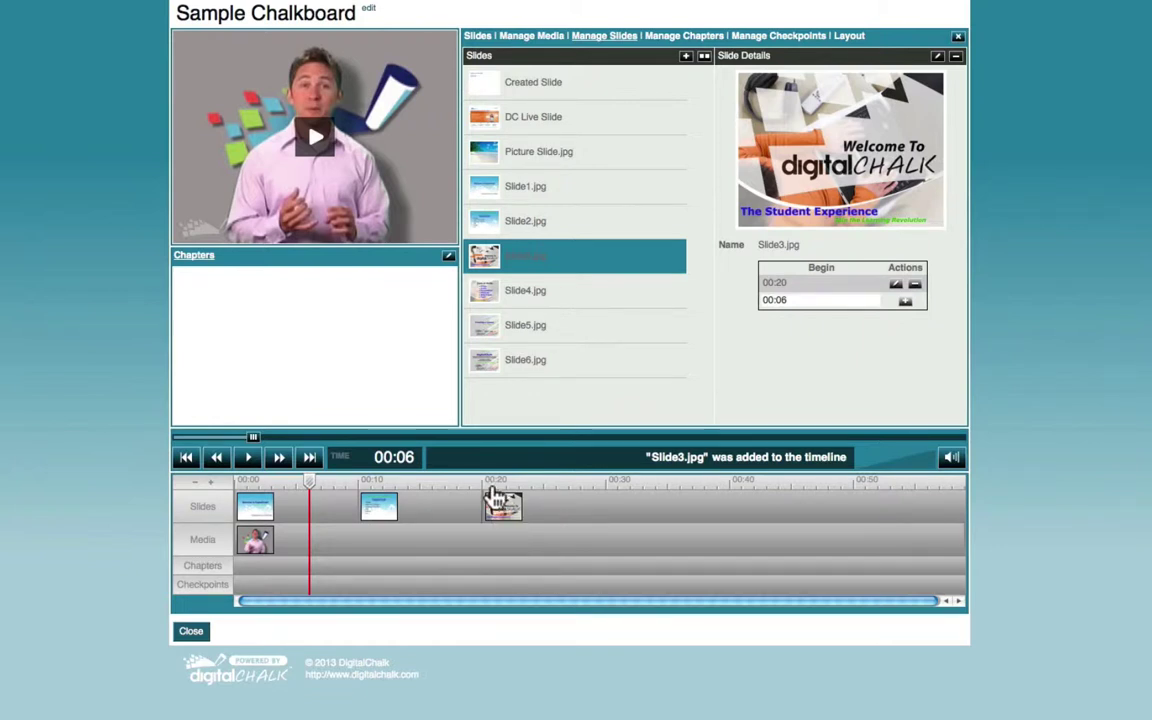
# Play the video up to 00:15, pause it, and add Slide4.jpg to the timeline at that time.
pyautogui.click(953, 462)
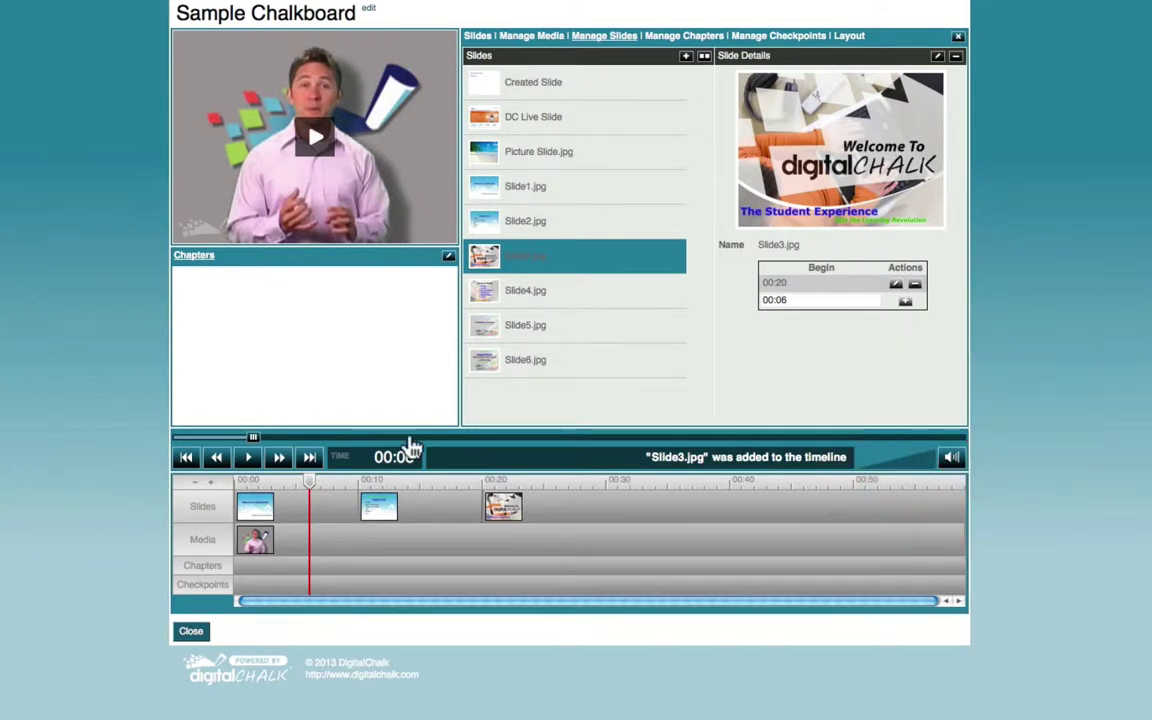
pyautogui.click(248, 458)
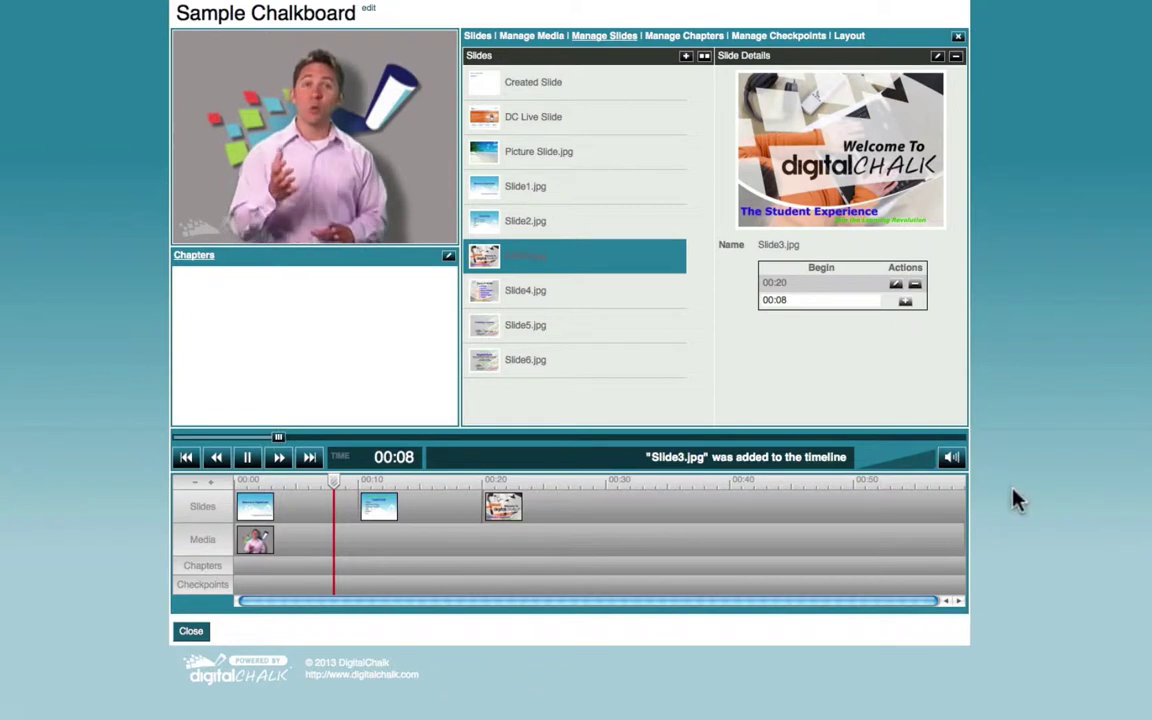
pyautogui.click(955, 464)
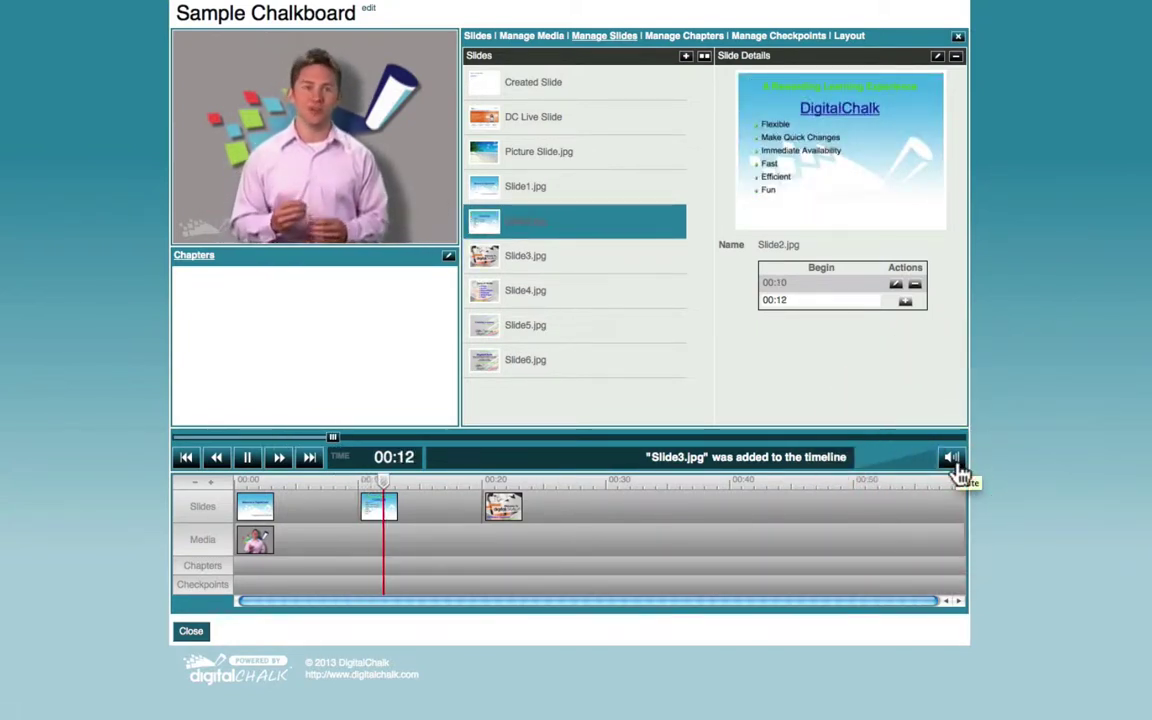
pyautogui.click(249, 459)
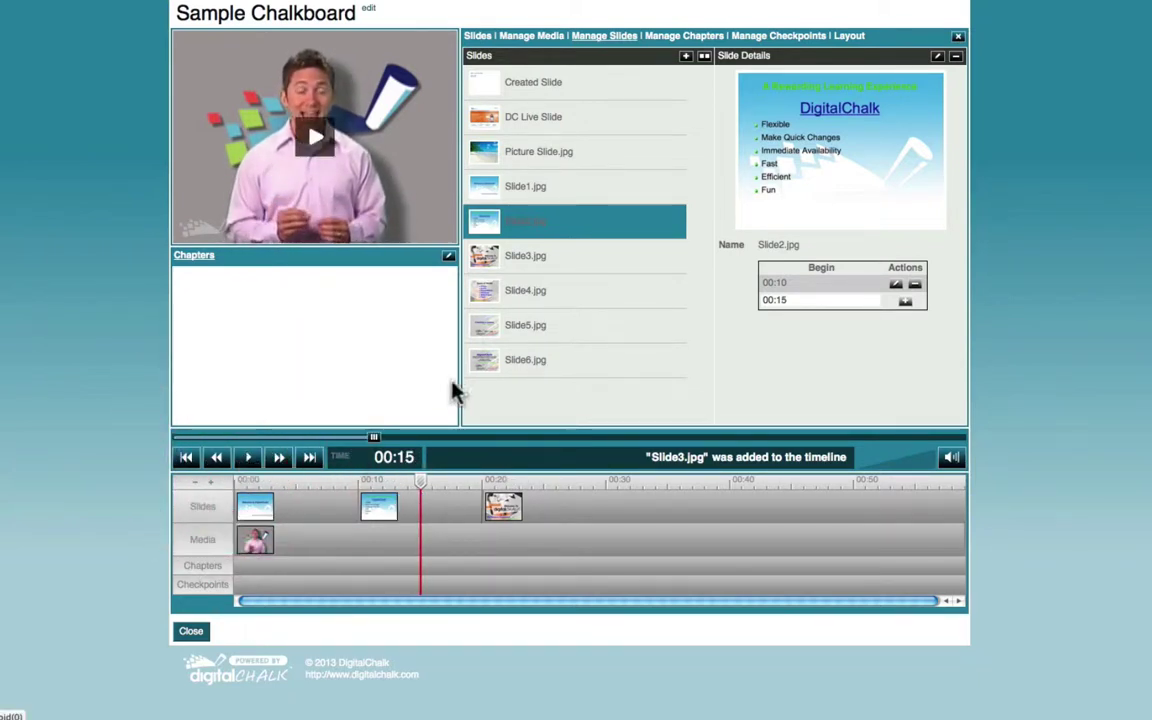
pyautogui.click(535, 266)
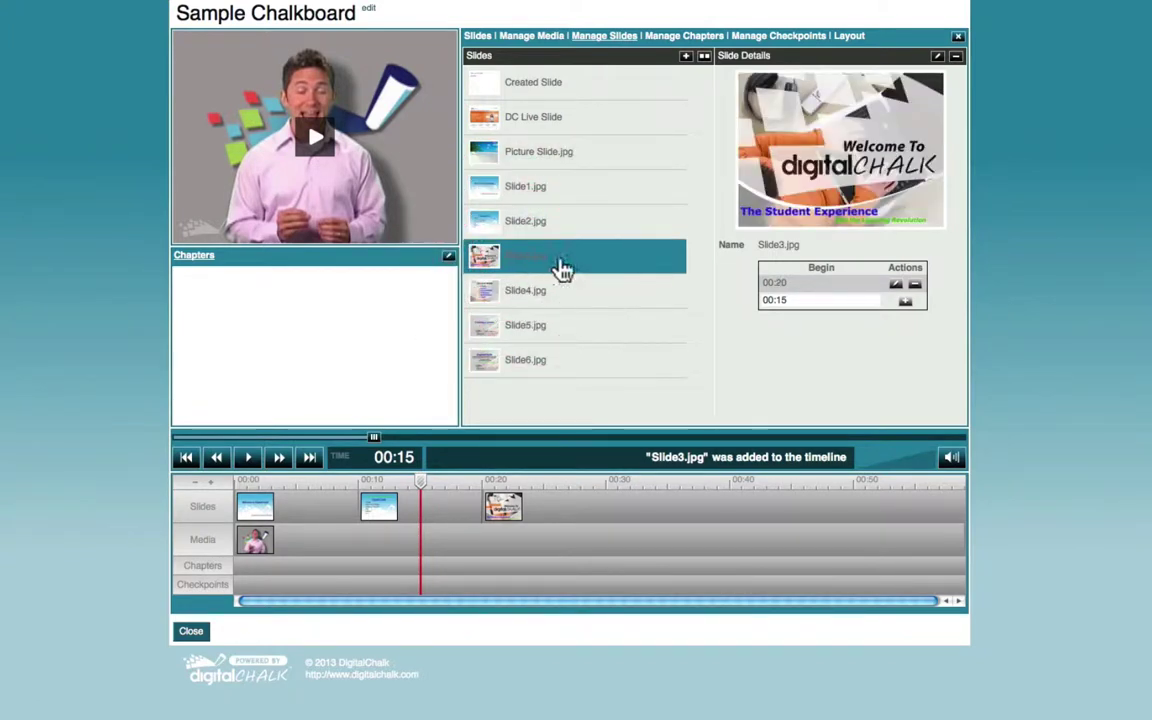
pyautogui.click(547, 296)
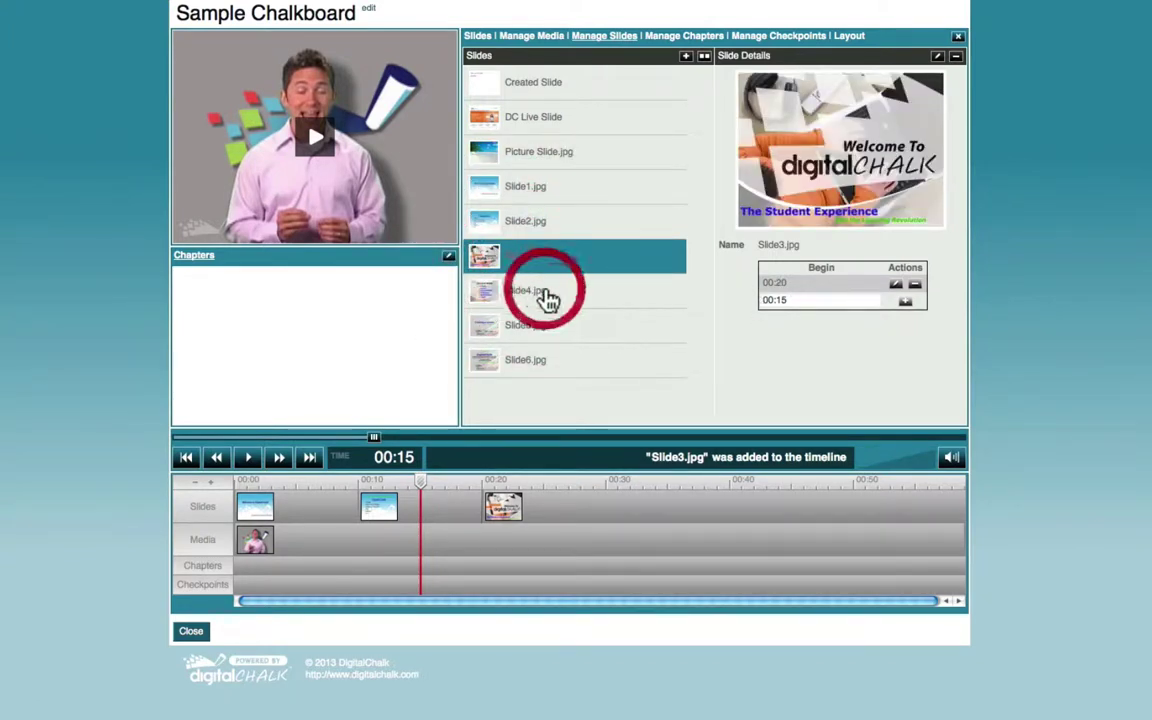
pyautogui.click(800, 280)
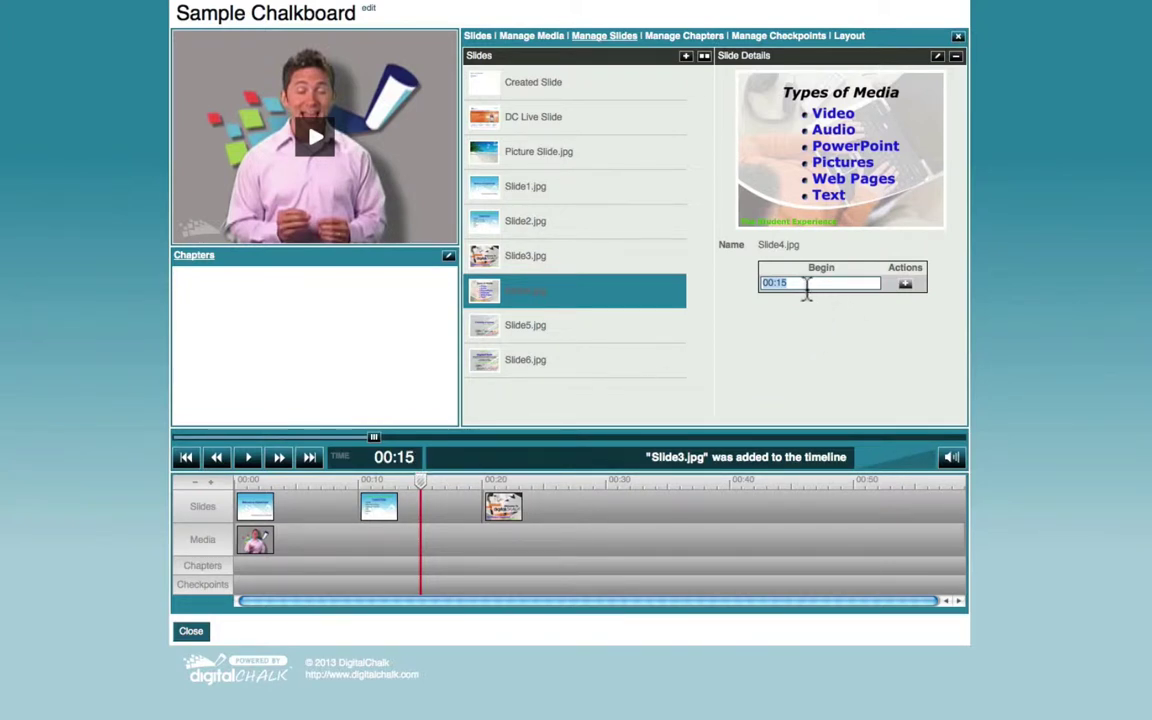
pyautogui.click(905, 285)
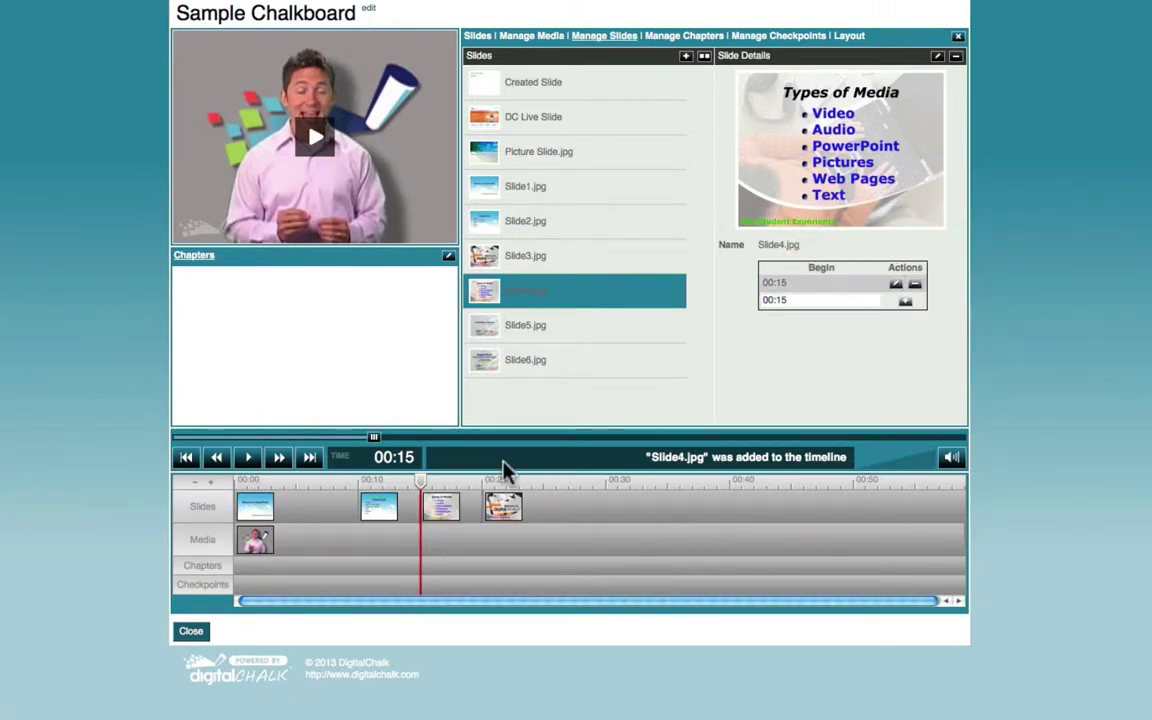
# Resume the video, pause it at 00:25, and add Slide5.jpg to the timeline at that time.
pyautogui.click(250, 464)
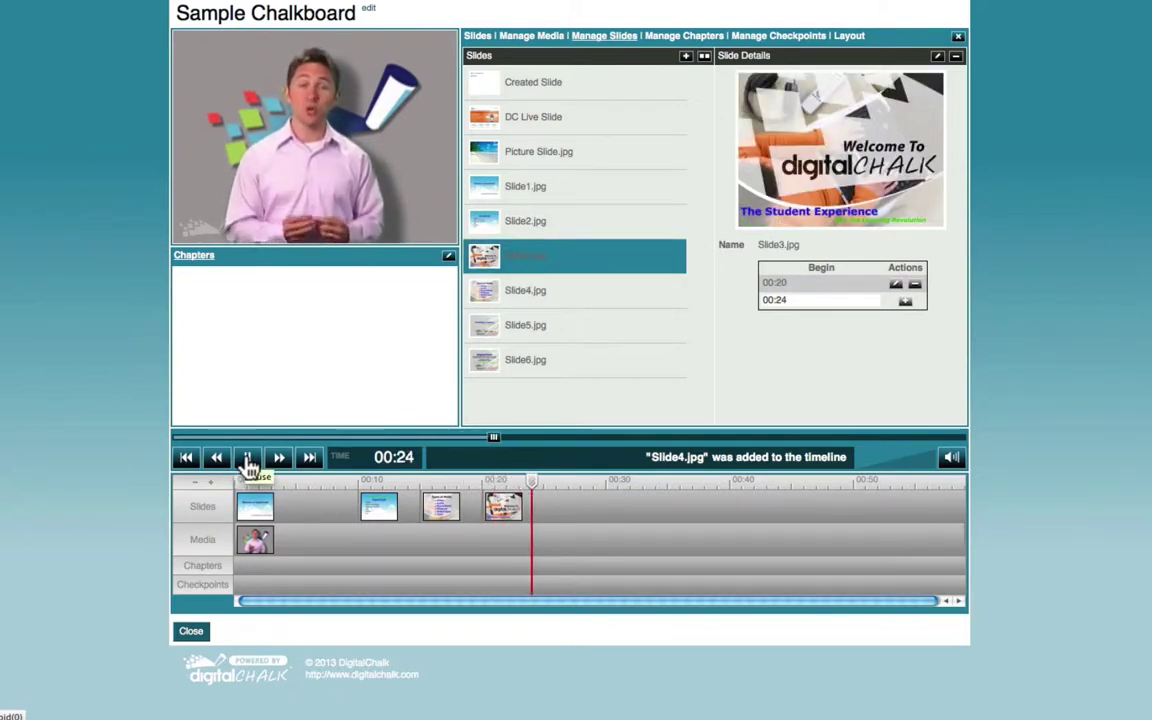
pyautogui.click(248, 463)
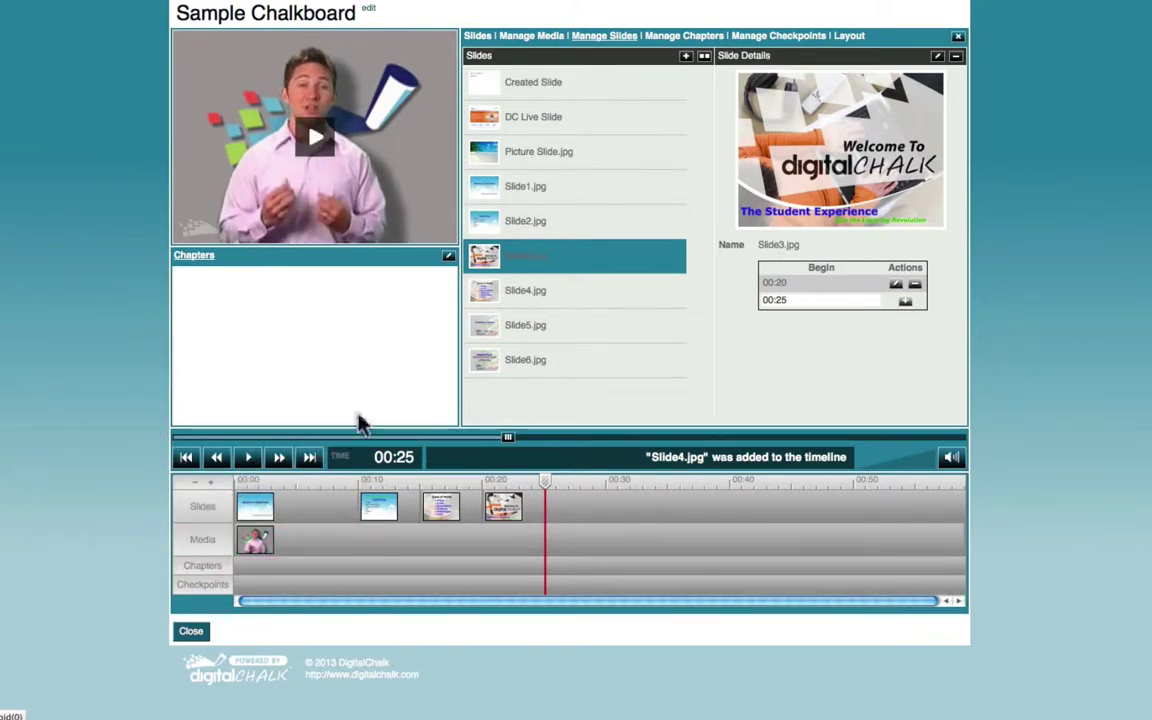
pyautogui.click(543, 298)
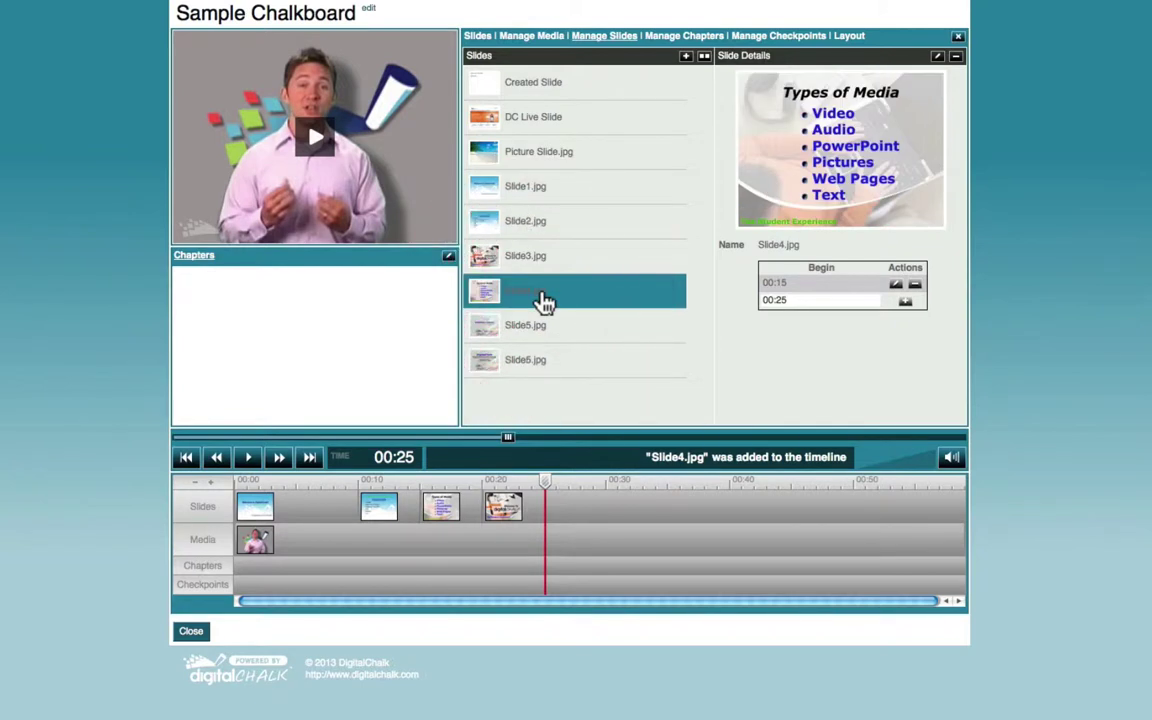
pyautogui.click(540, 330)
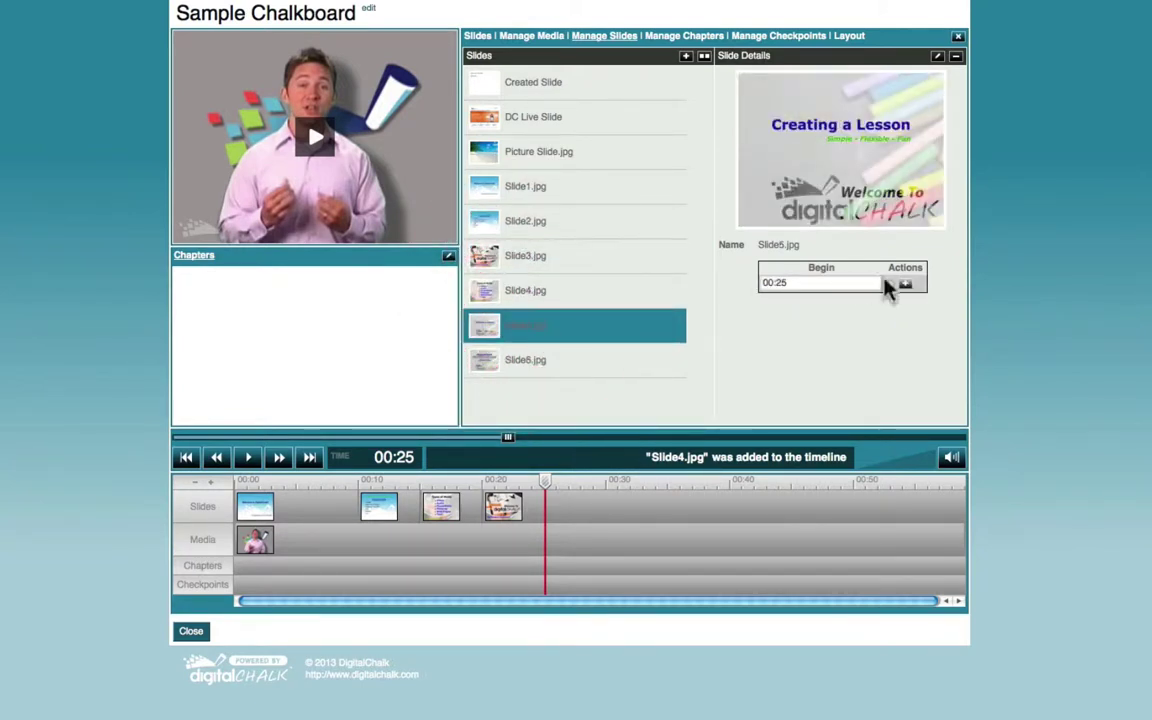
pyautogui.click(810, 283)
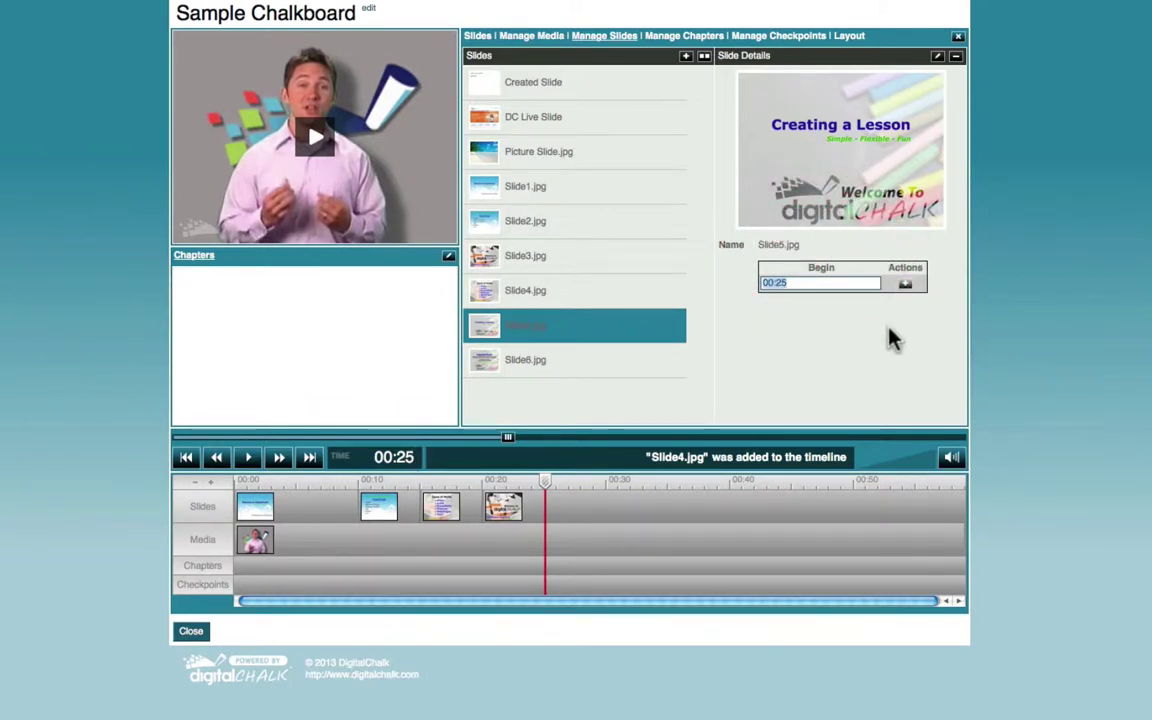
pyautogui.click(905, 284)
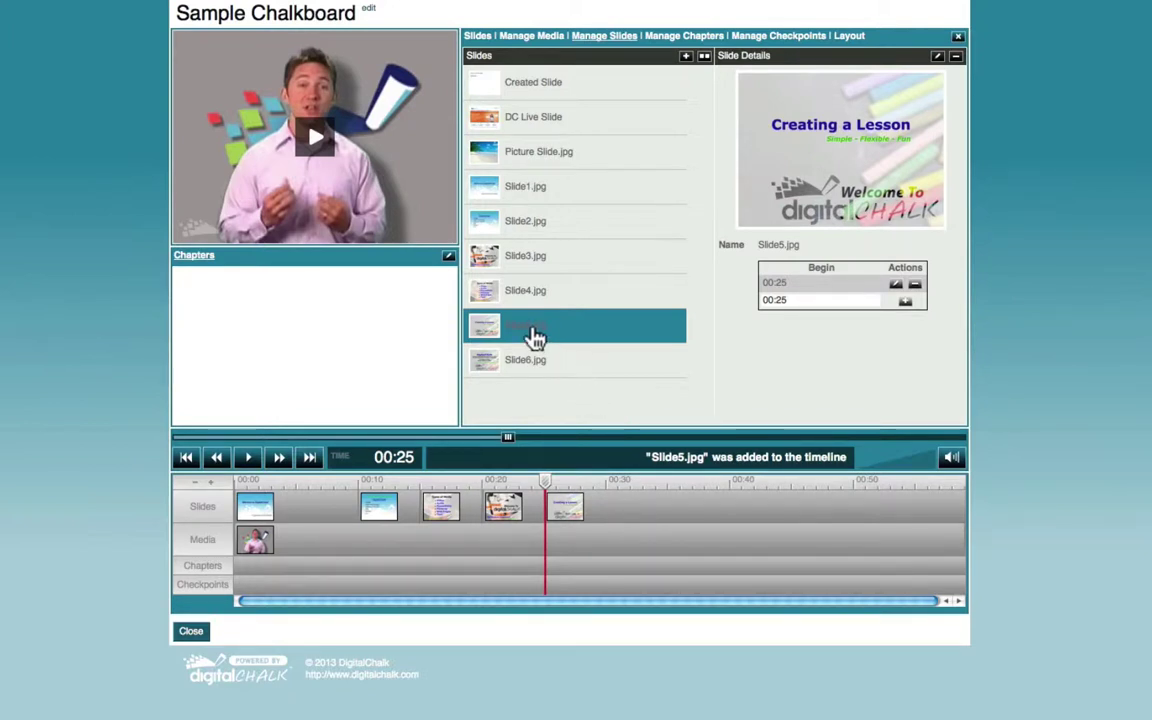
# Change the begin time of Slide5.jpg on the timeline to 00:28.
pyautogui.click(898, 288)
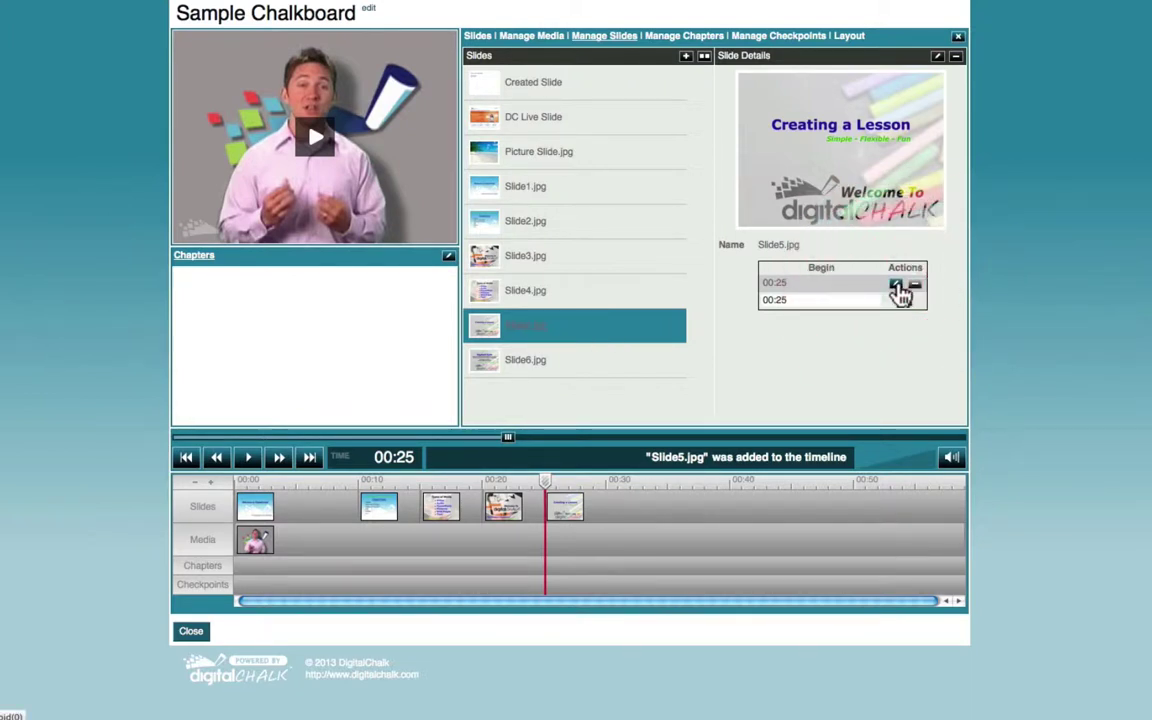
pyautogui.click(897, 288)
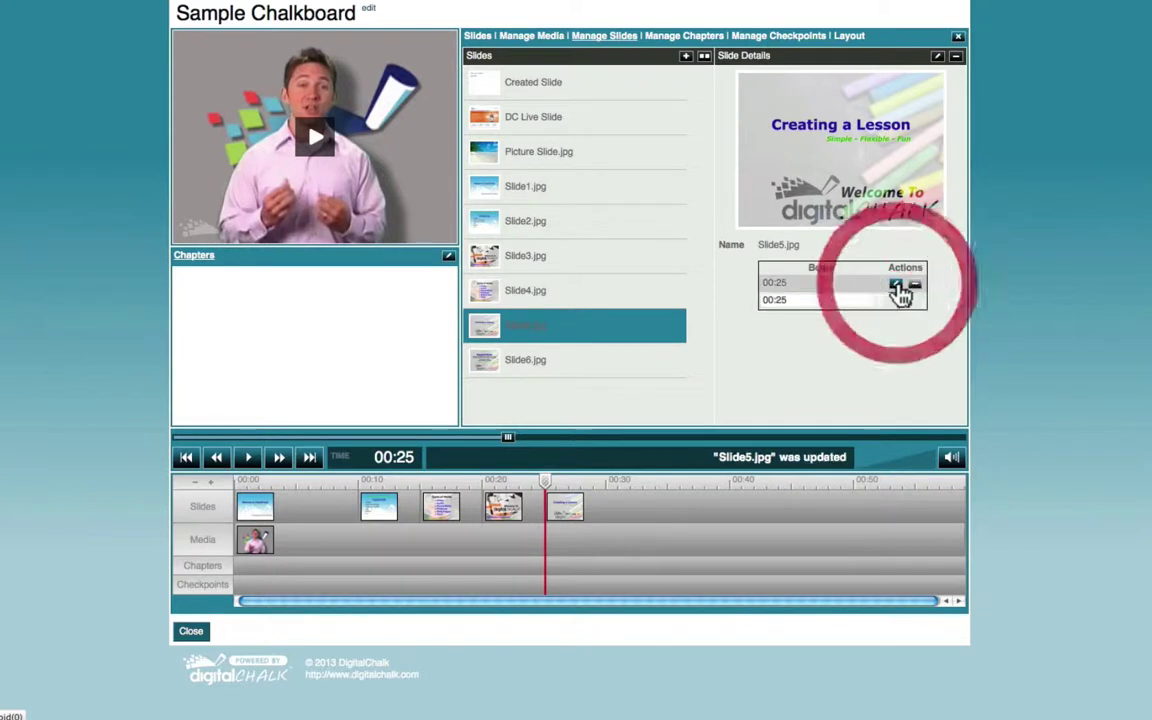
pyautogui.click(897, 288)
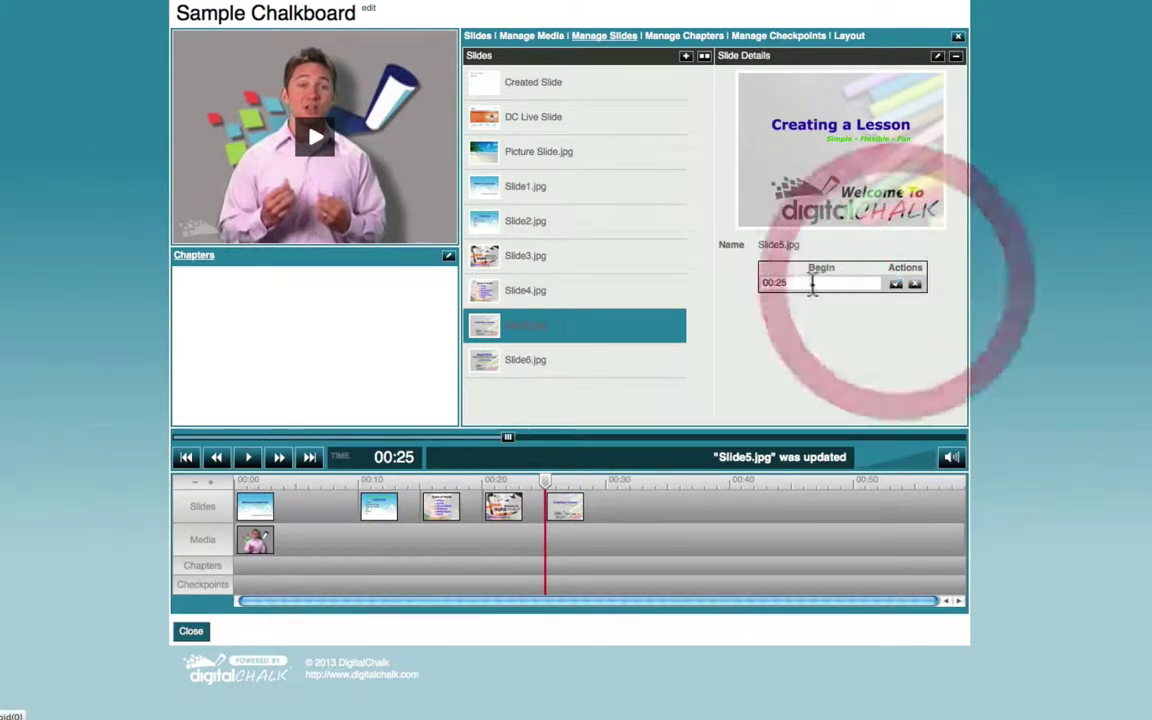
pyautogui.click(804, 283)
pyautogui.press('BackSpace')
pyautogui.write('8')
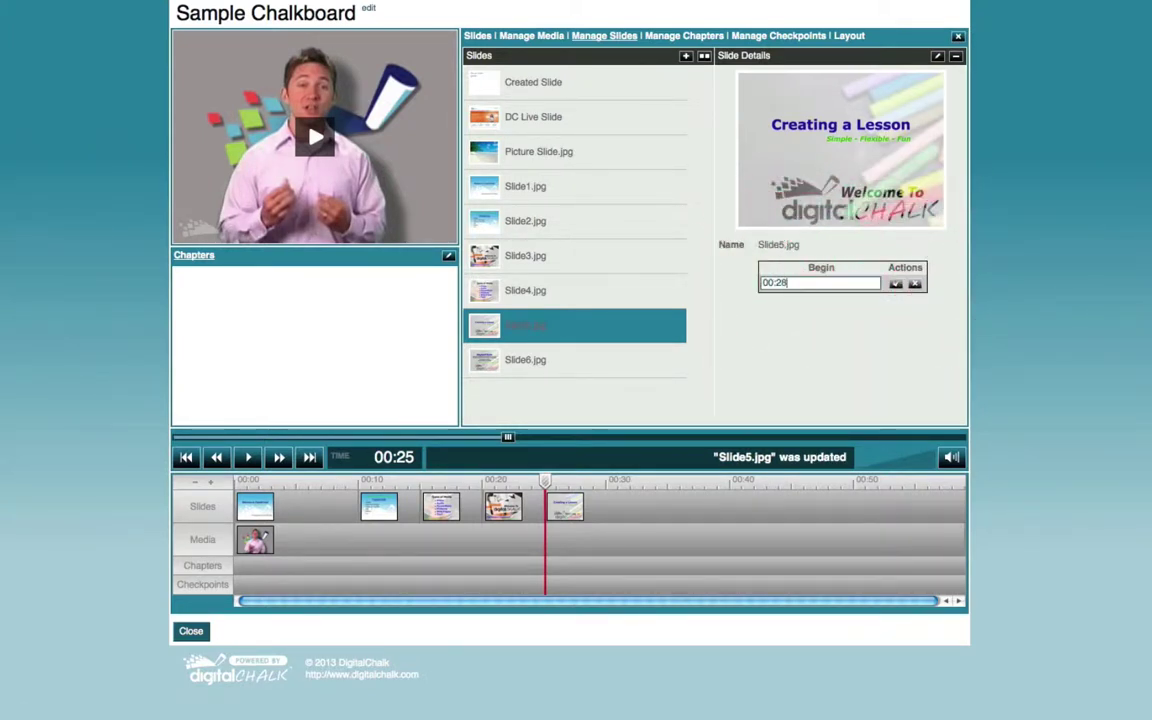
pyautogui.click(896, 285)
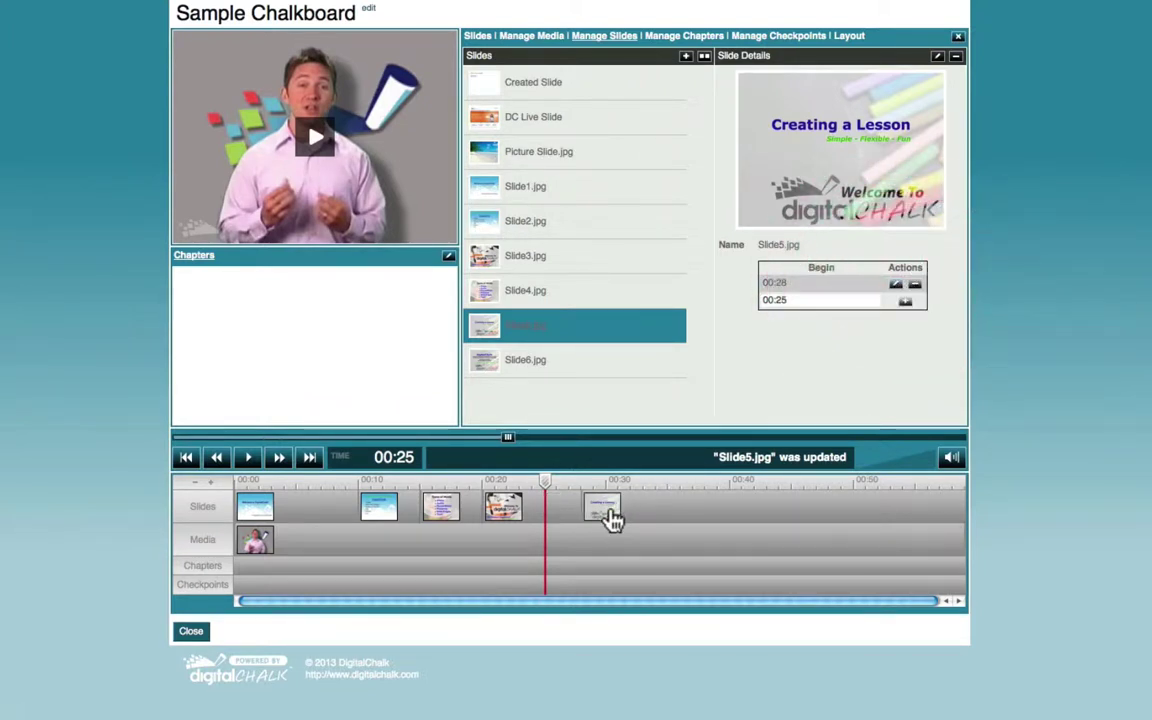